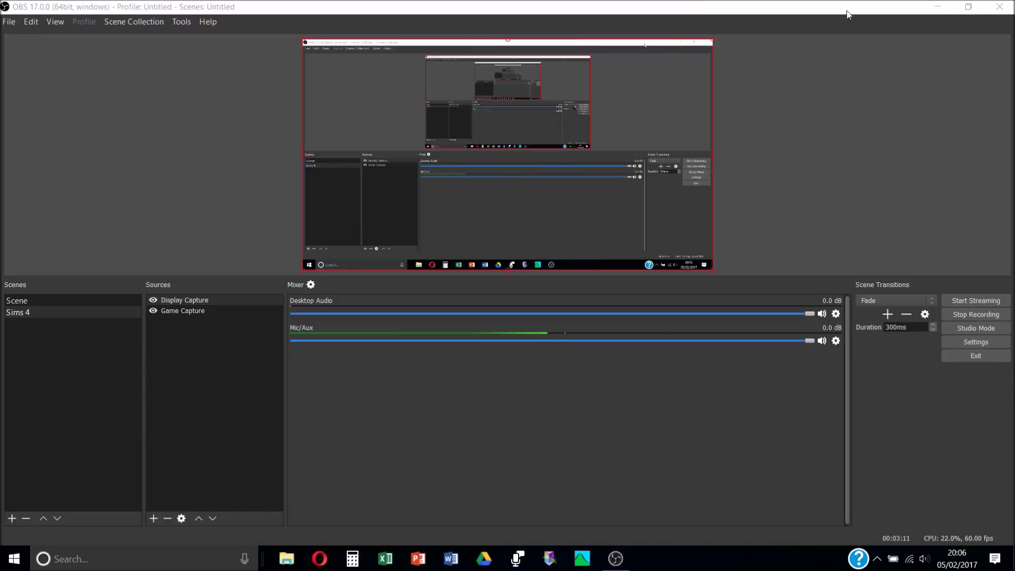
# - Restore the maximized OBS Studio window so the desktop shows behind it
pyautogui.doubleClick(888, 10)
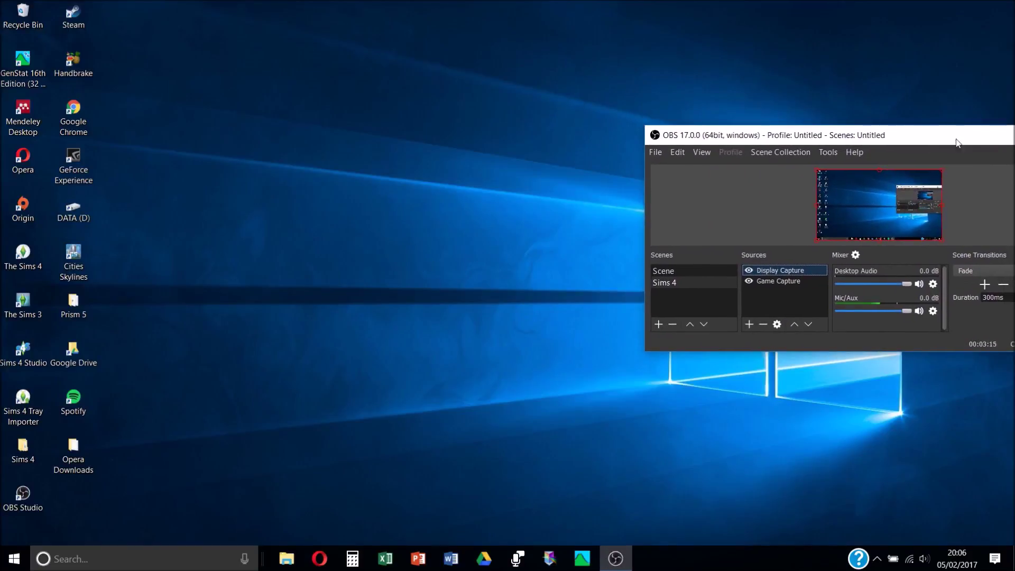
# - Launch the NVIDIA Control Panel from the desktop context menu
pyautogui.rightClick(340, 194)
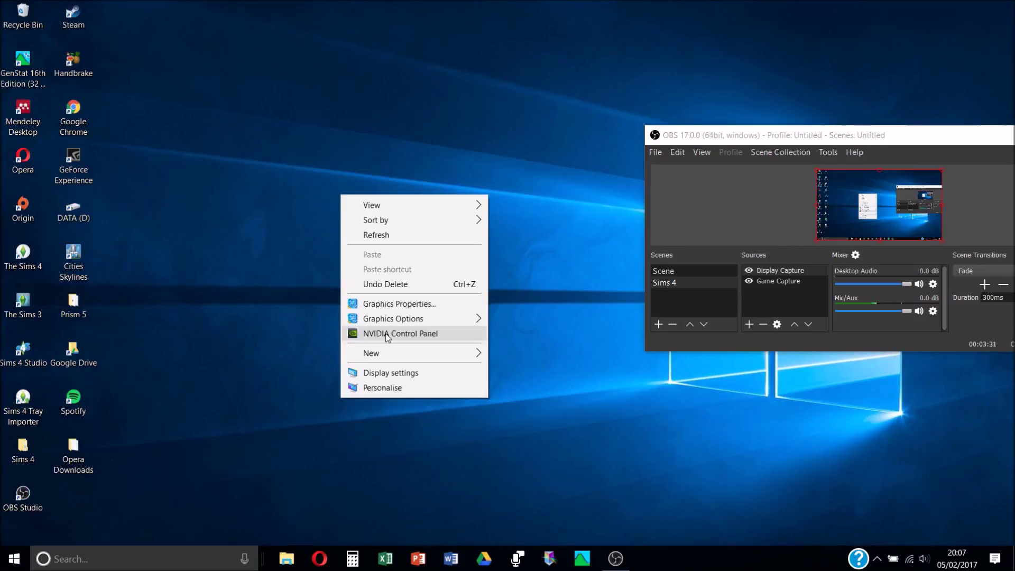
pyautogui.click(387, 336)
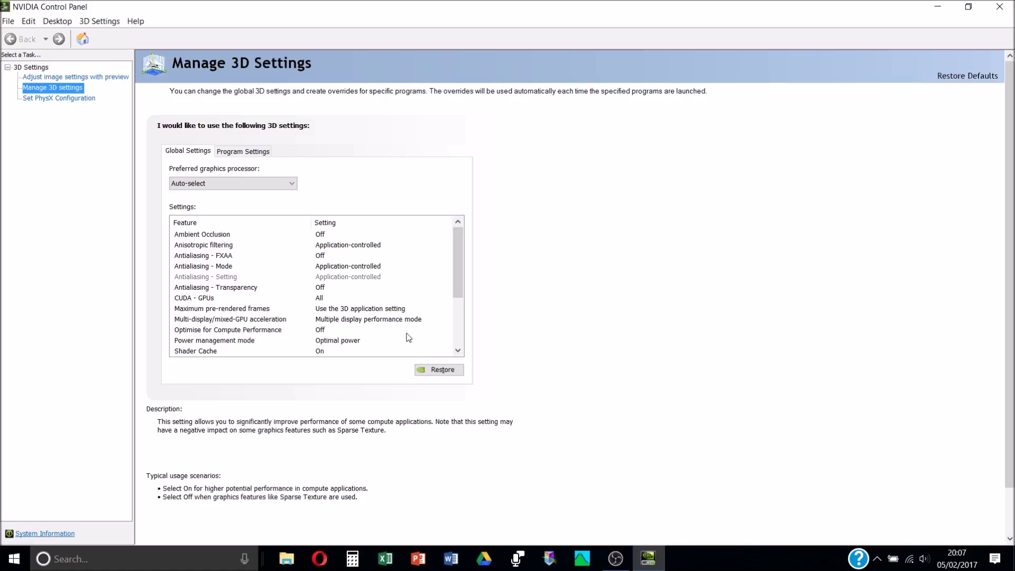
# - Switch Manage 3D Settings to the Program Settings view
pyautogui.click(248, 152)
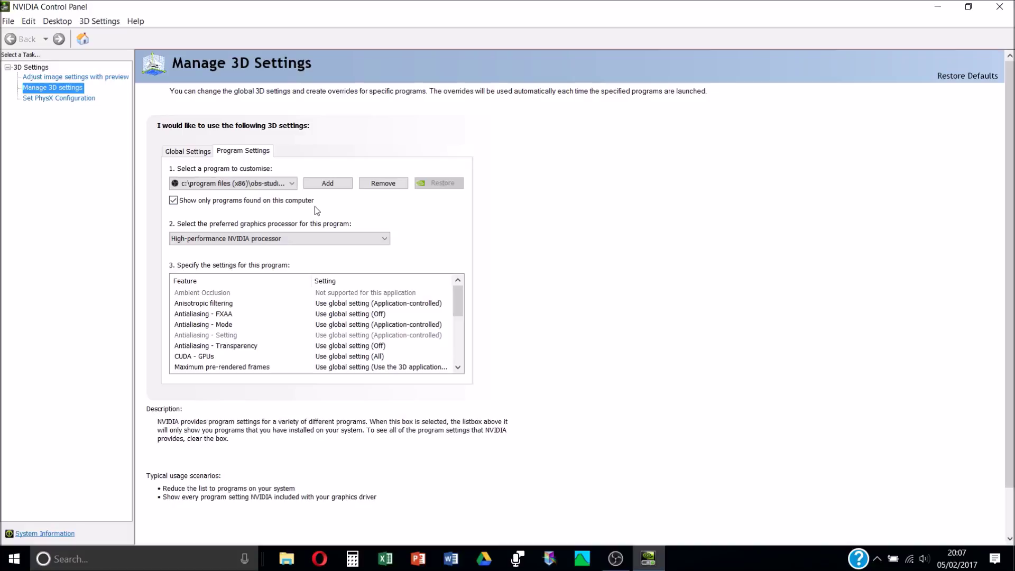
# - Set Sims 4 (ts4.exe) to the high-performance NVIDIA processor
pyautogui.click(277, 183)
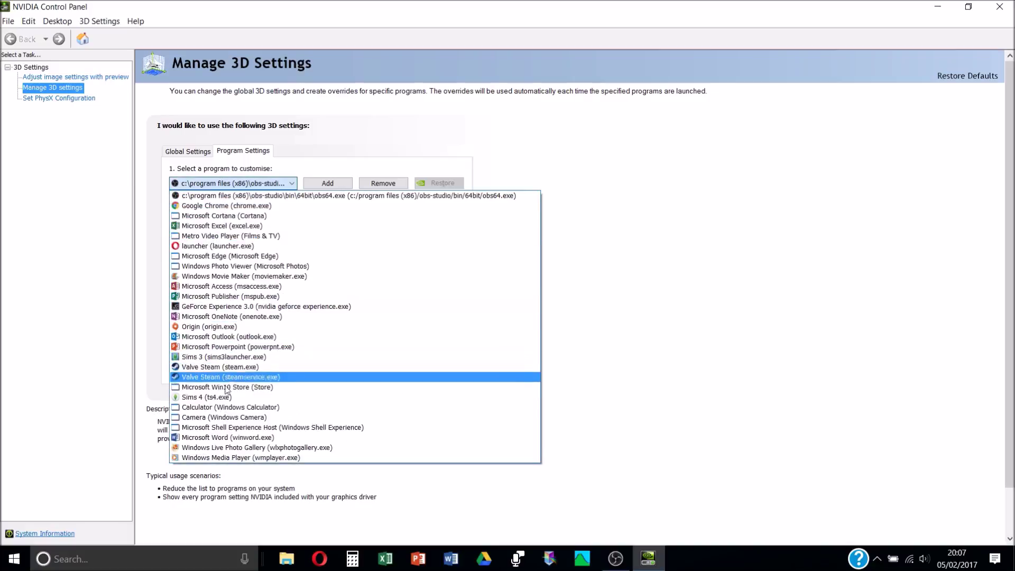
pyautogui.click(218, 398)
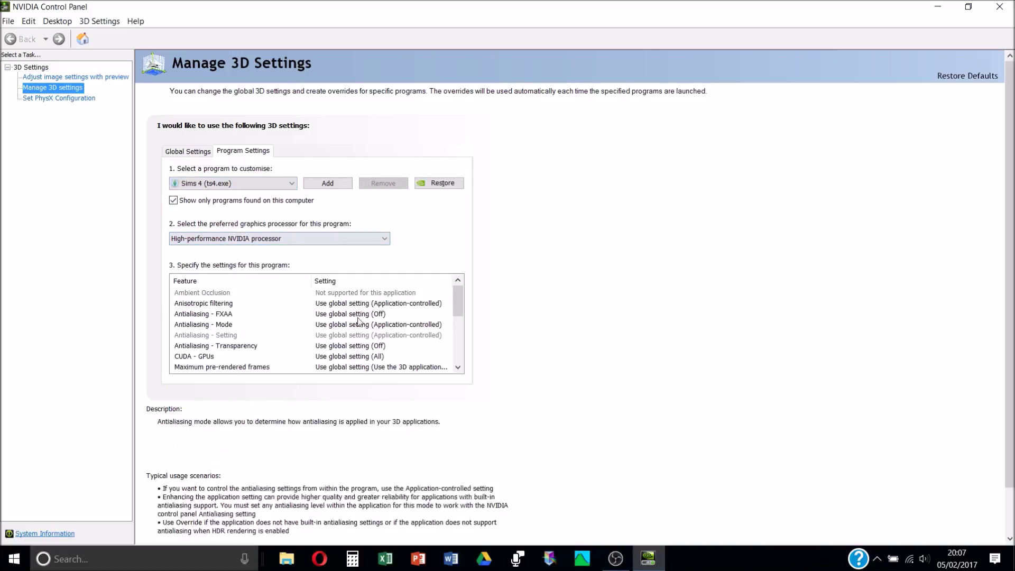
pyautogui.click(284, 243)
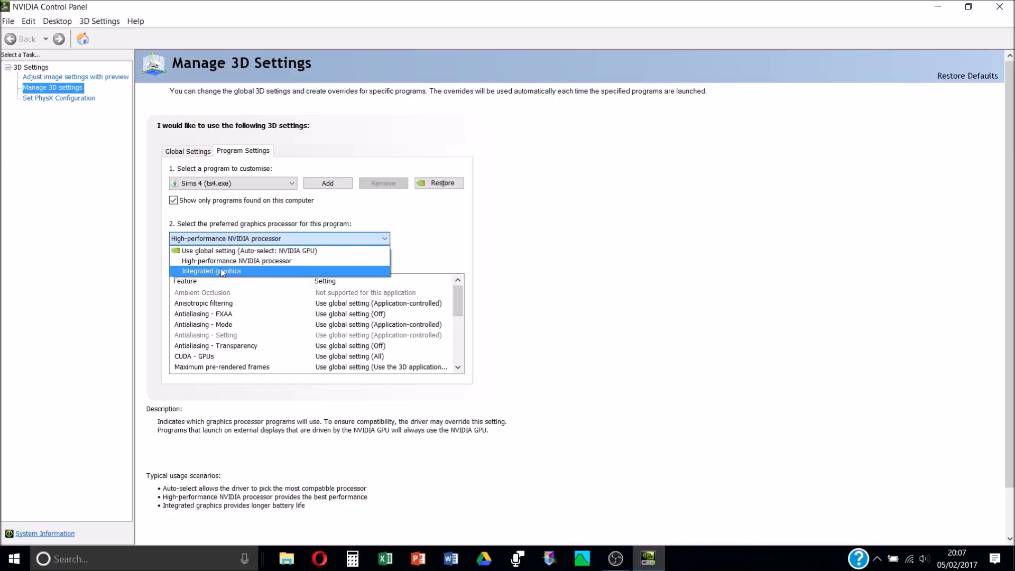
pyautogui.click(345, 262)
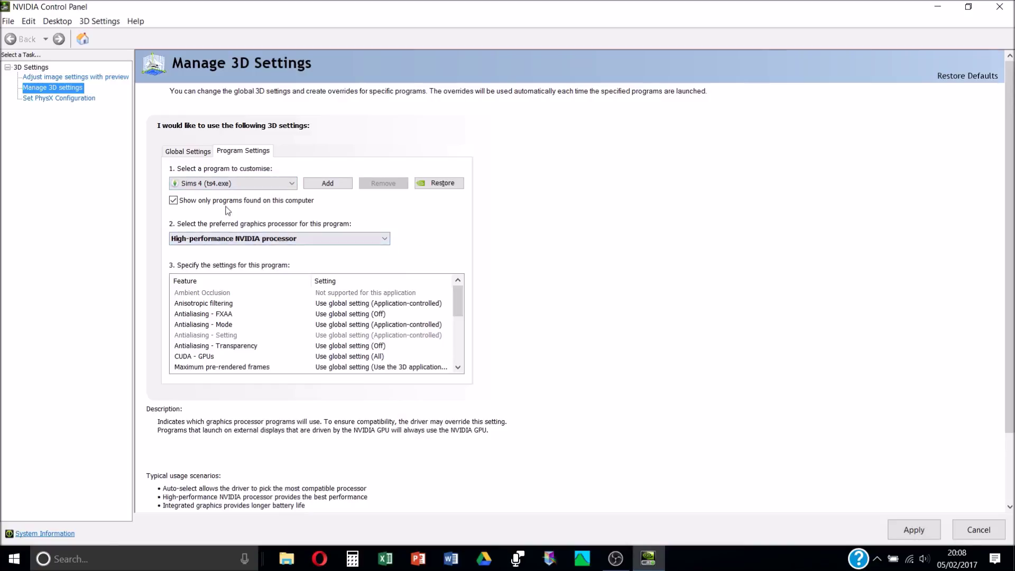
# - Dismiss the empty add-program window and select obs64.exe as the program to customise
pyautogui.click(227, 185)
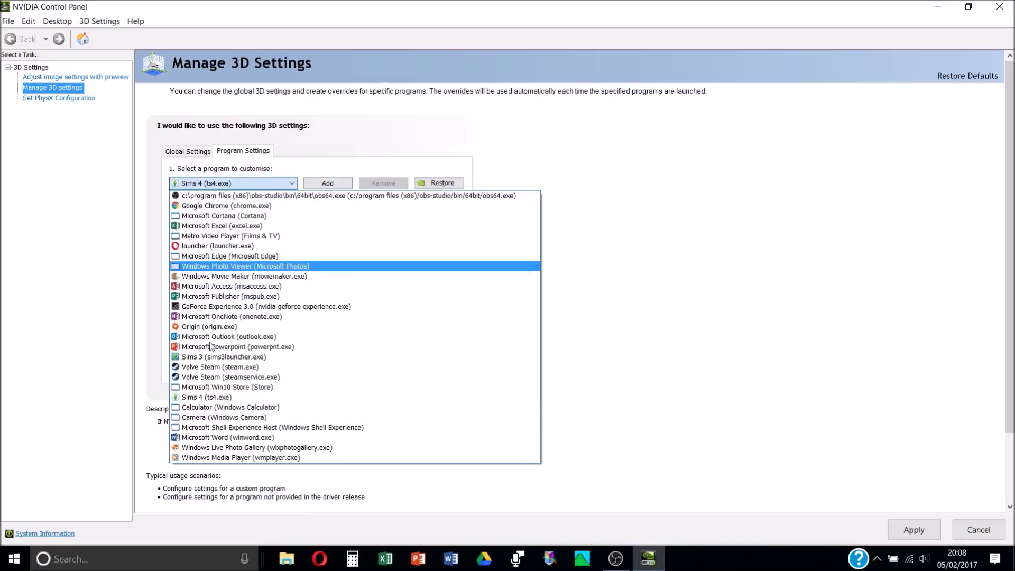
pyautogui.click(324, 173)
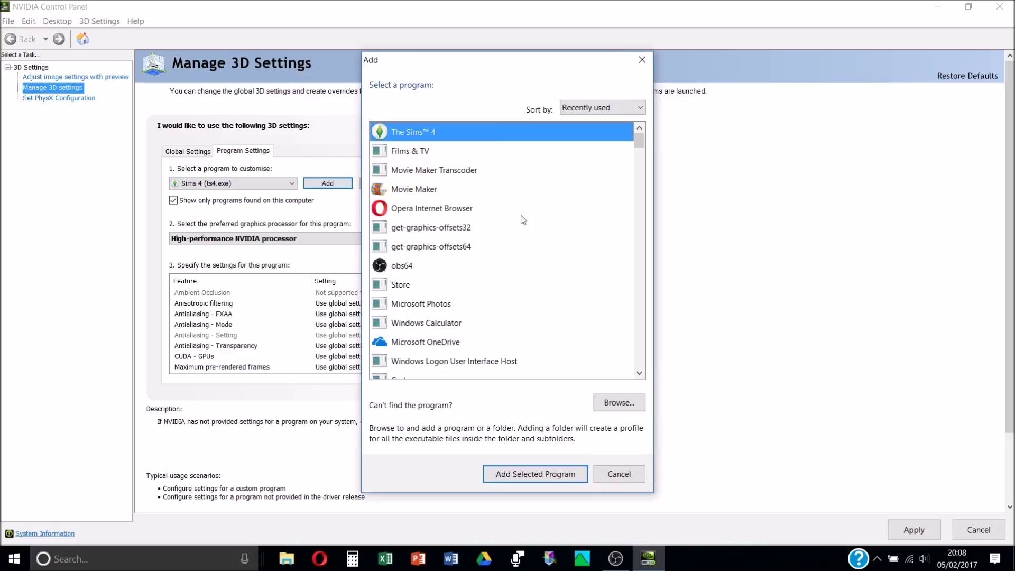
pyautogui.click(641, 59)
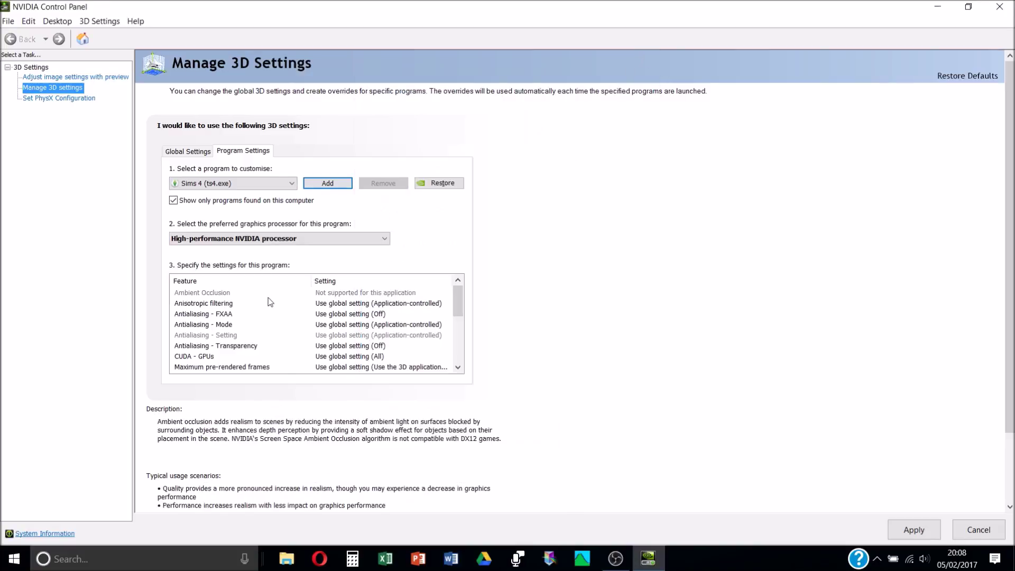
pyautogui.click(262, 184)
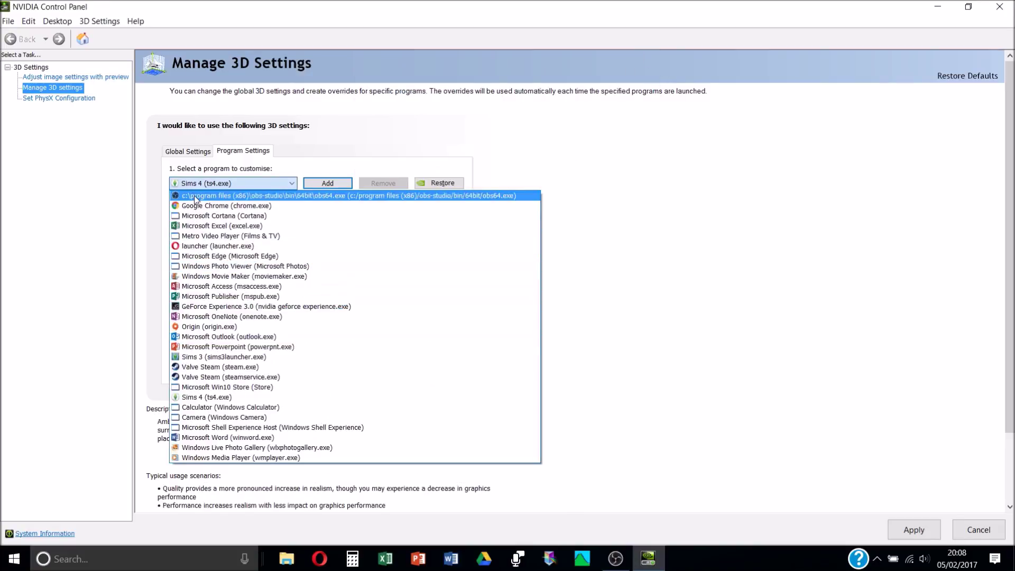
pyautogui.click(194, 195)
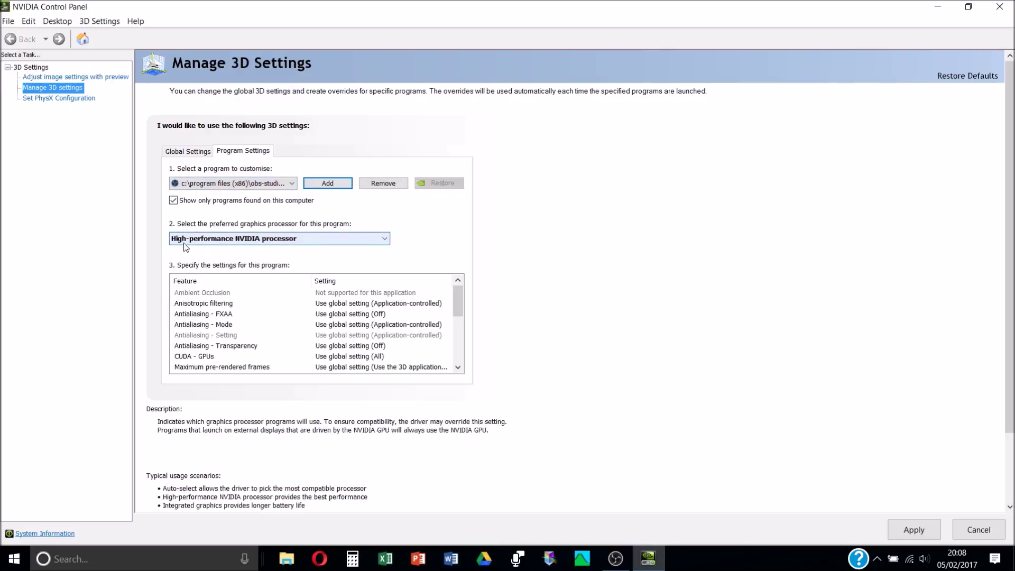
# - Reselect the high-performance NVIDIA processor for OBS Studio, then cancel another add-program window
pyautogui.click(246, 242)
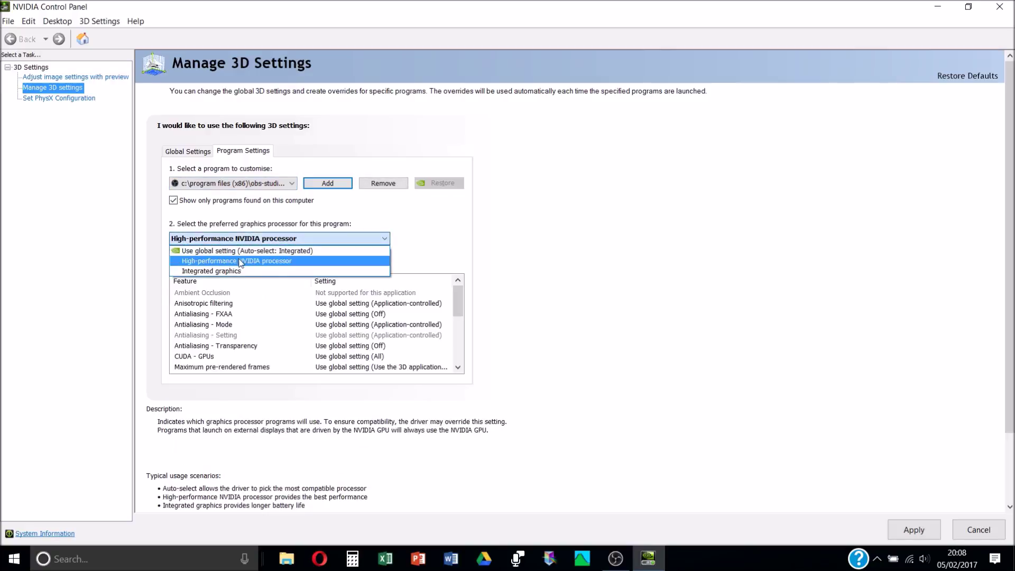
pyautogui.click(235, 261)
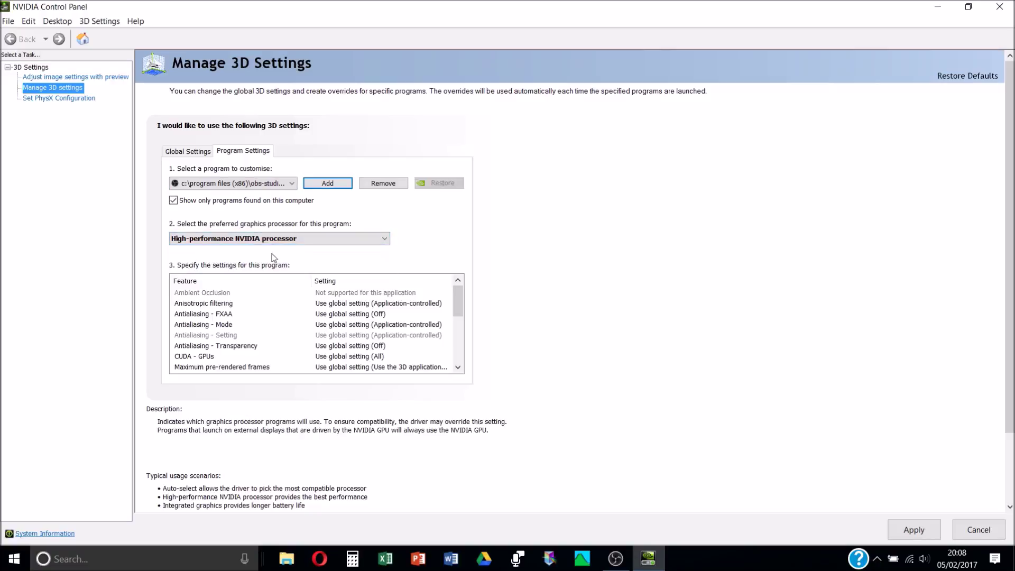
pyautogui.click(273, 239)
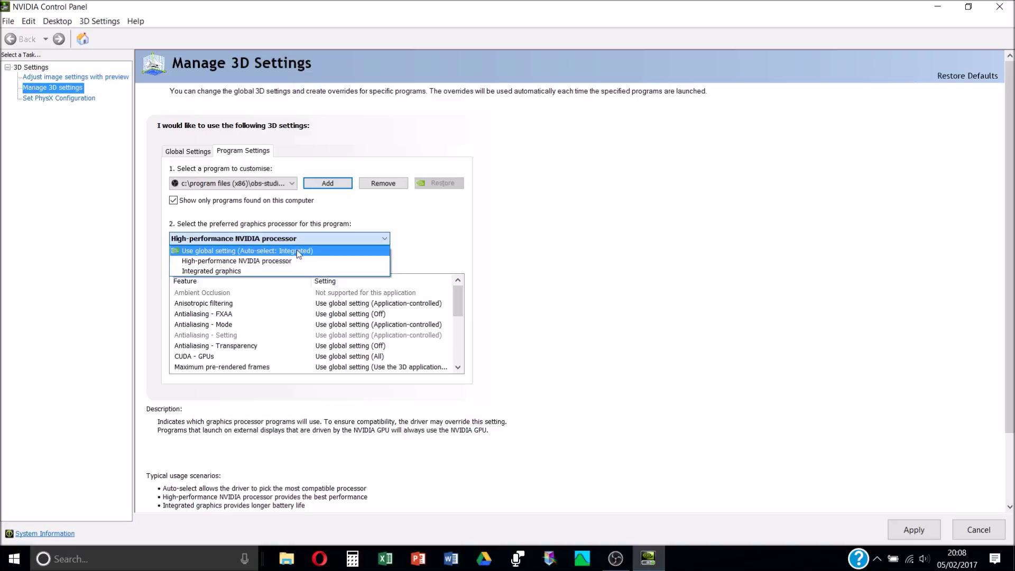
pyautogui.click(261, 262)
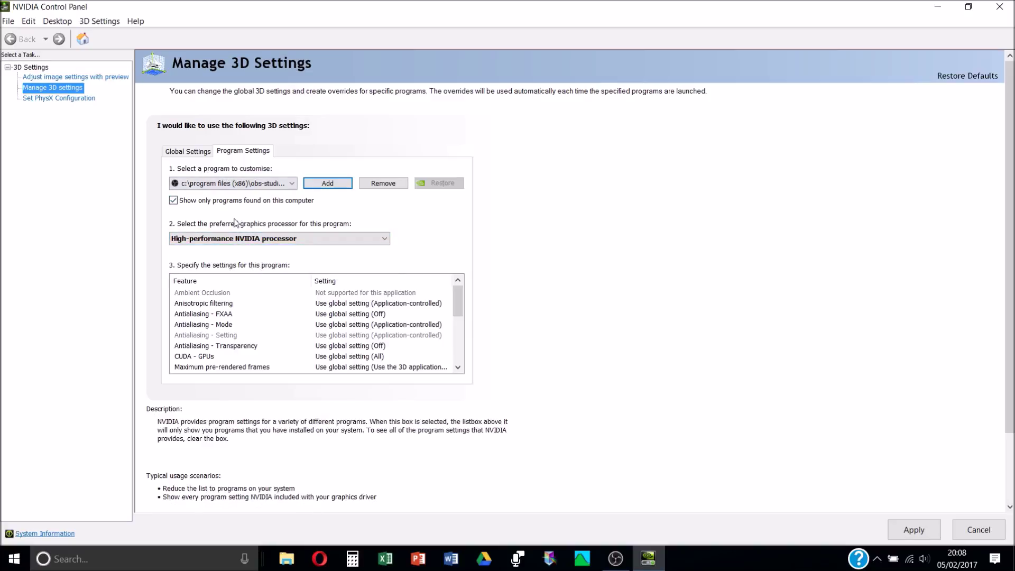
pyautogui.moveTo(232, 184)
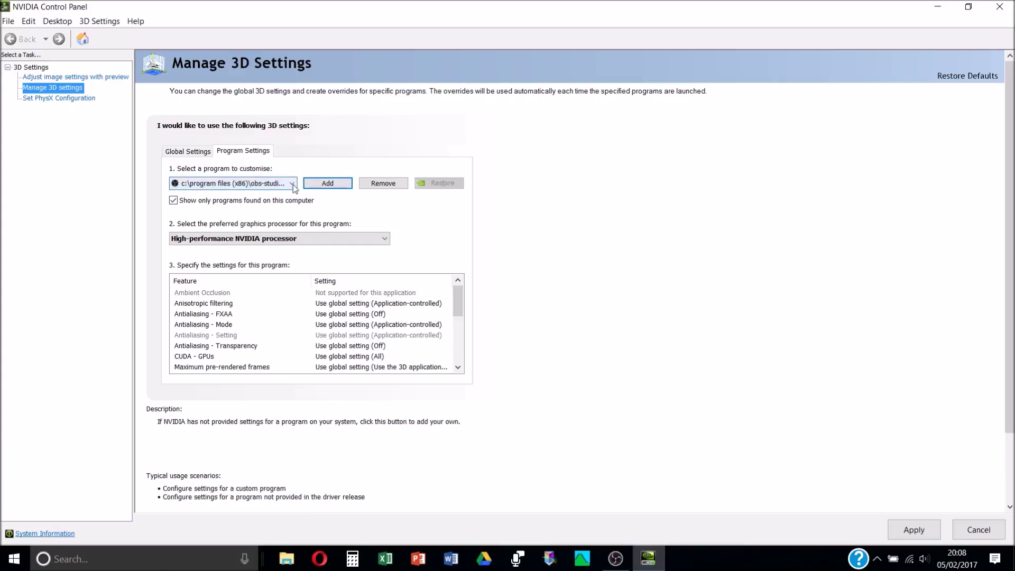
pyautogui.click(329, 181)
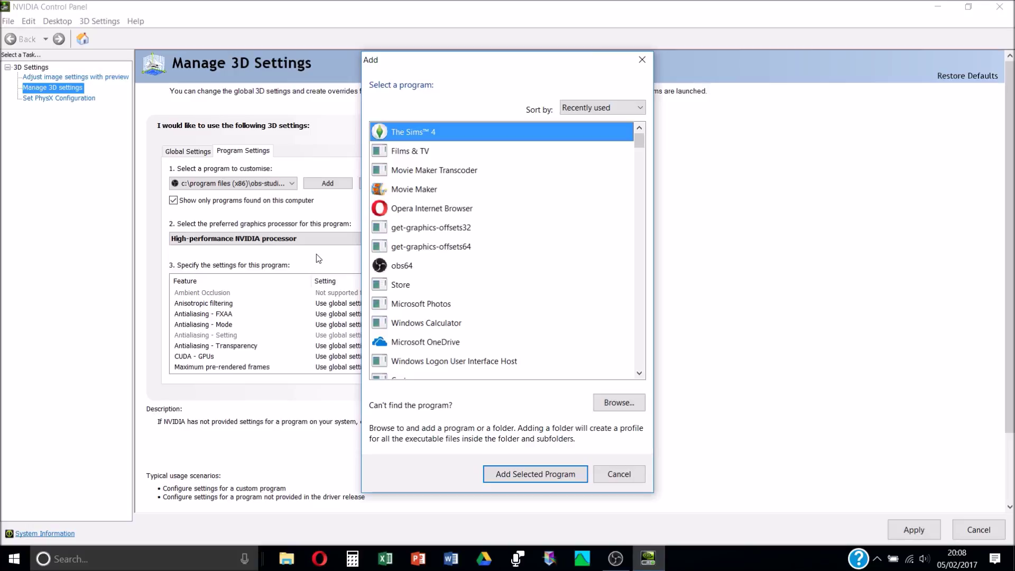
pyautogui.click(642, 59)
# - View the System properties page from This PC maximized, then close it
pyautogui.click(14, 558)
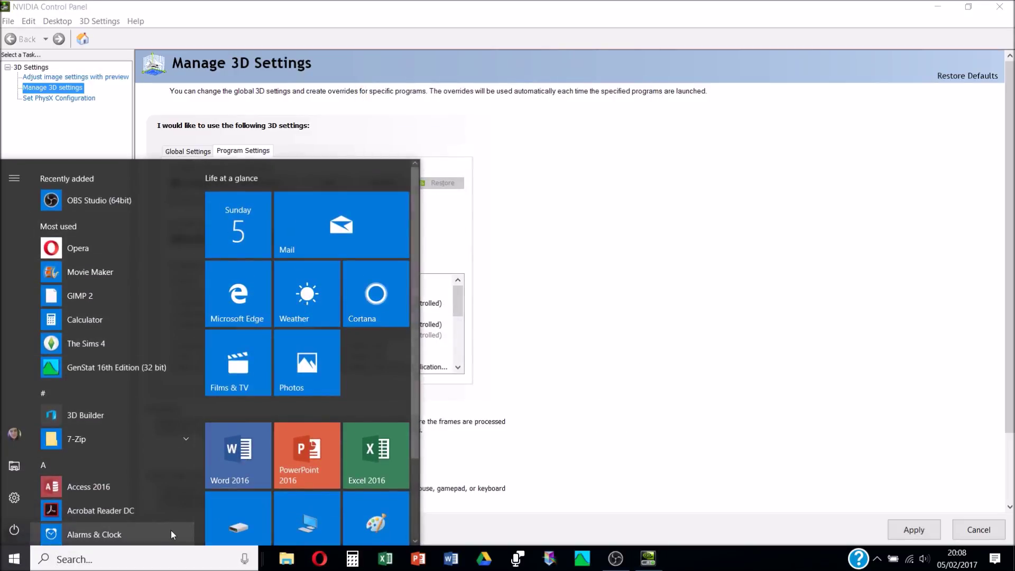
pyautogui.click(285, 556)
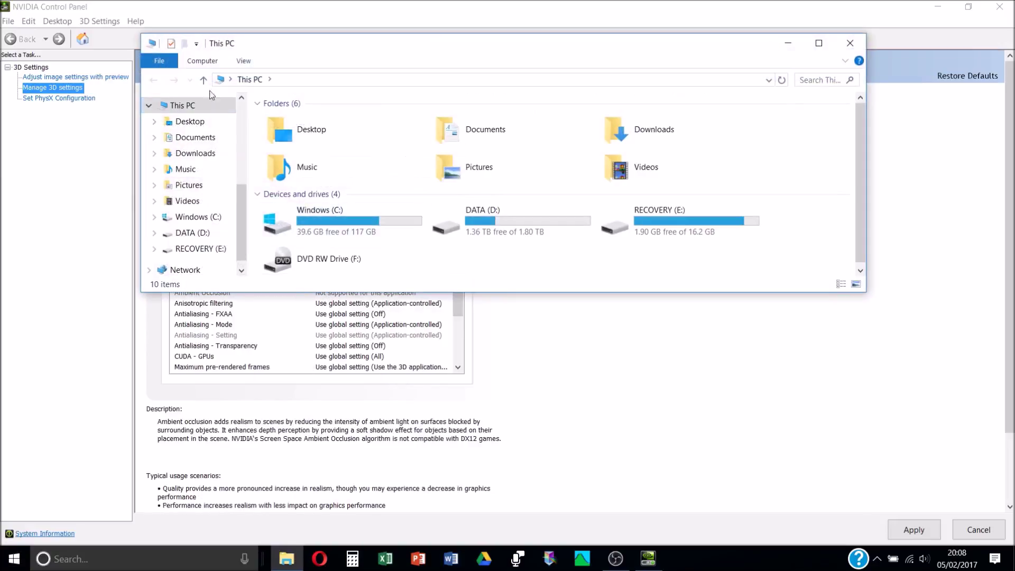
pyautogui.click(210, 65)
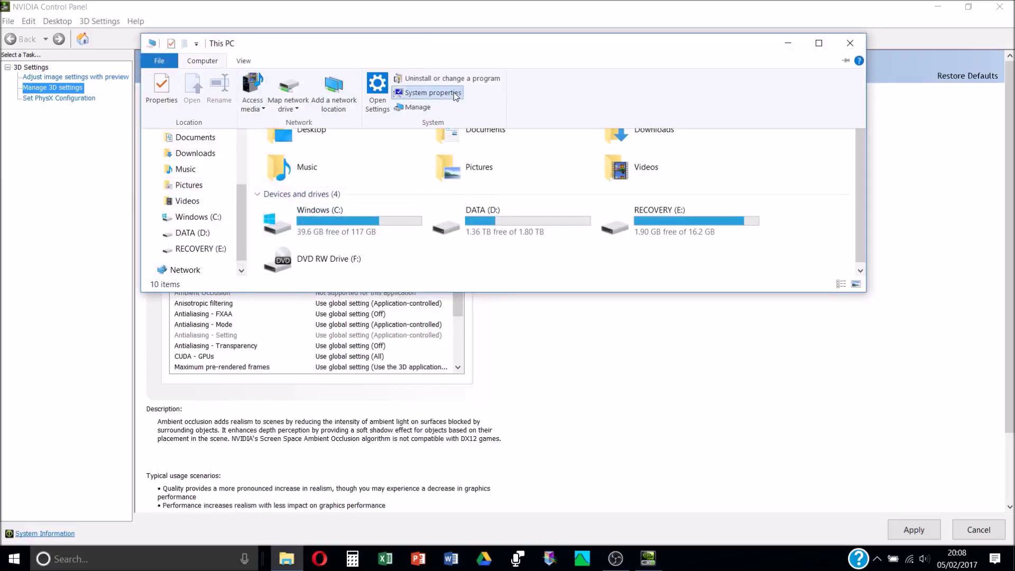
pyautogui.click(434, 93)
pyautogui.click(818, 43)
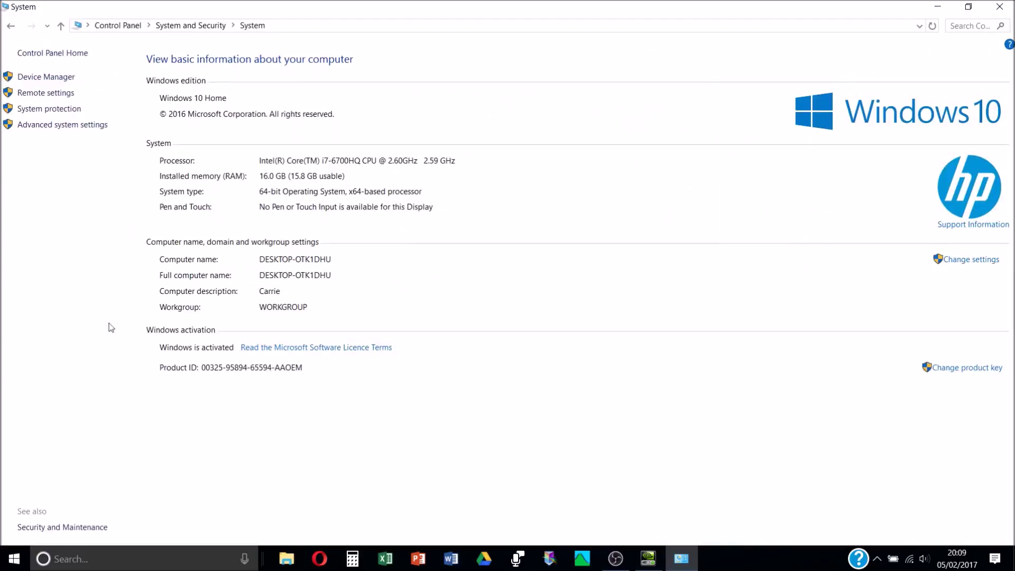
pyautogui.click(1001, 6)
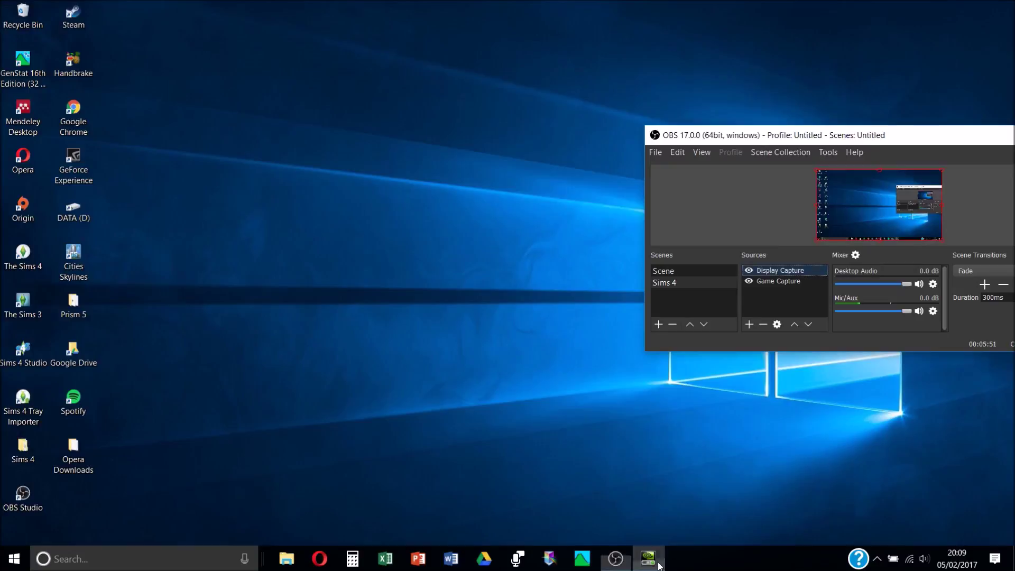
# - Minimize the NVIDIA Control Panel to reveal the desktop and OBS window
pyautogui.click(648, 558)
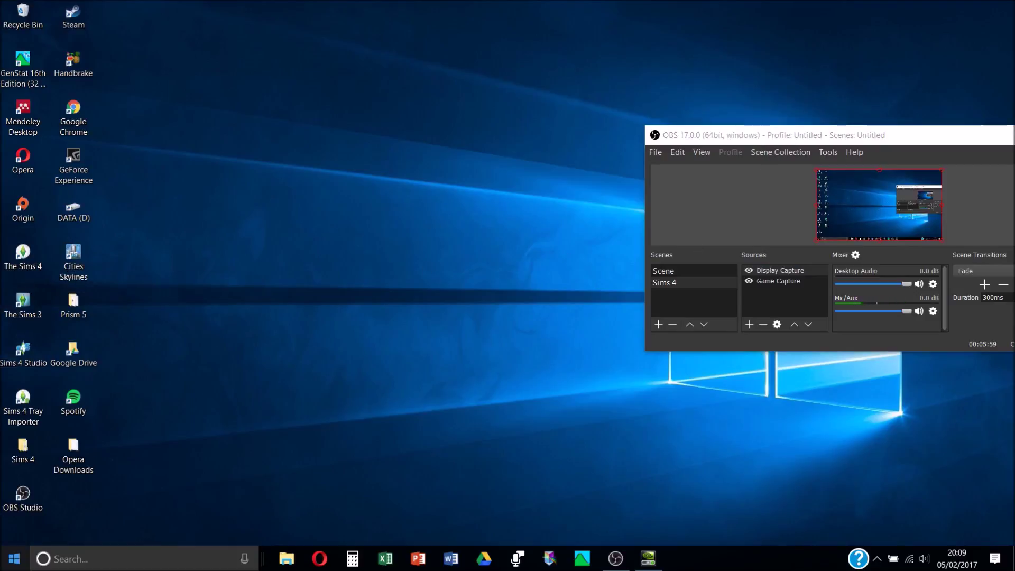
# - Check the OBS shortcut's Run with graphics processor options, then drag the OBS window toward the centre
pyautogui.click(26, 496)
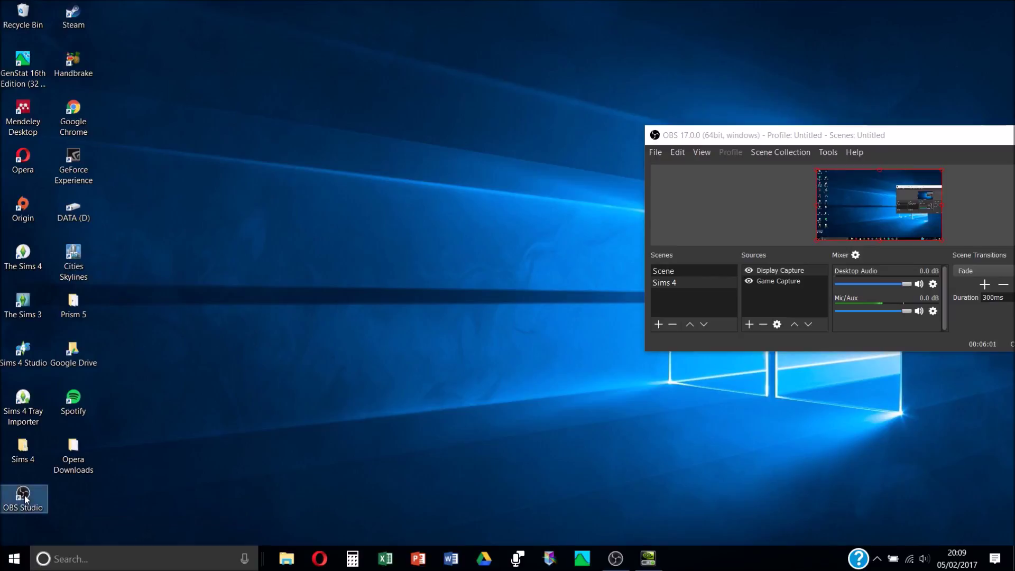
pyautogui.rightClick(25, 498)
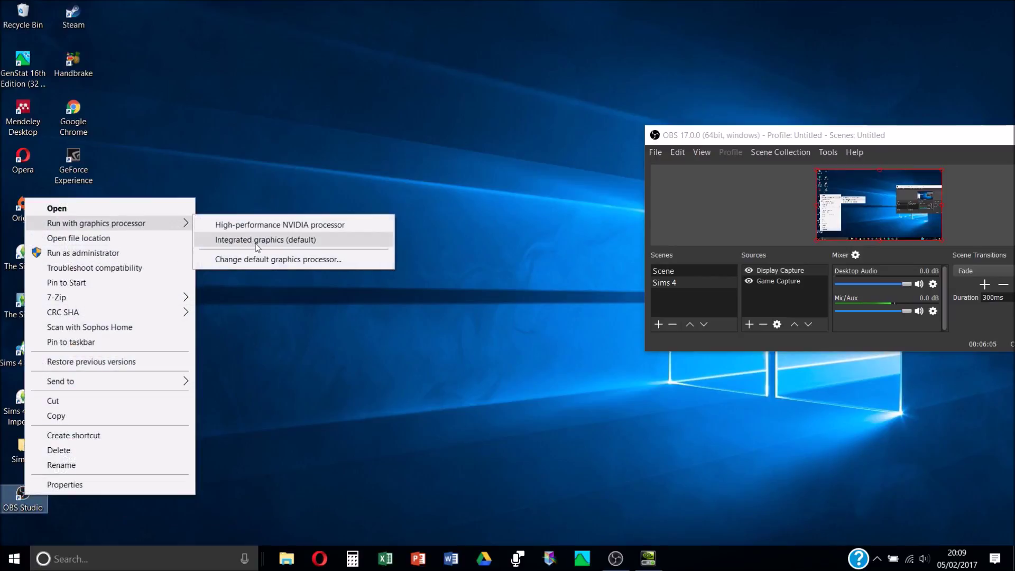
pyautogui.moveTo(97, 223)
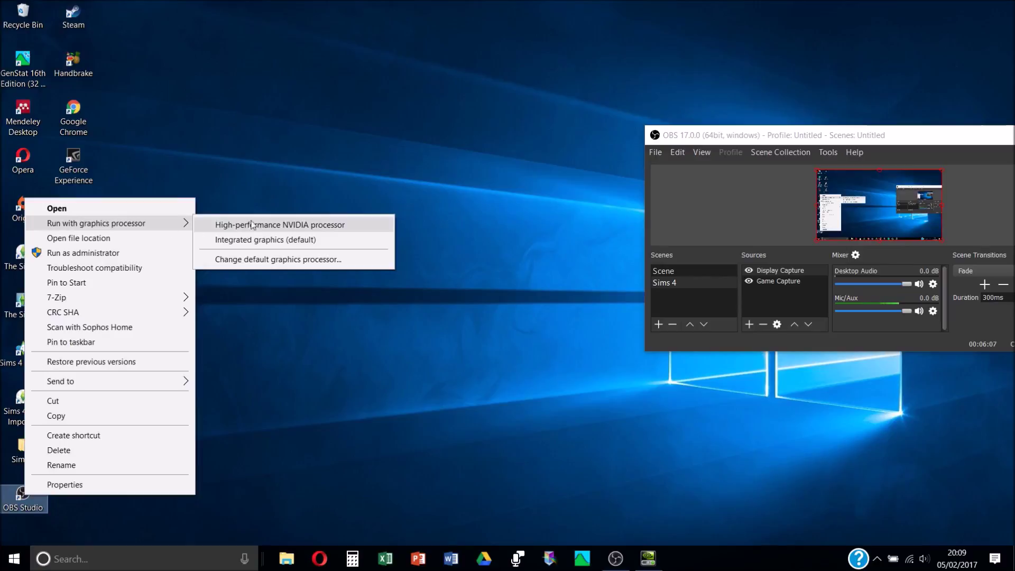
pyautogui.click(381, 188)
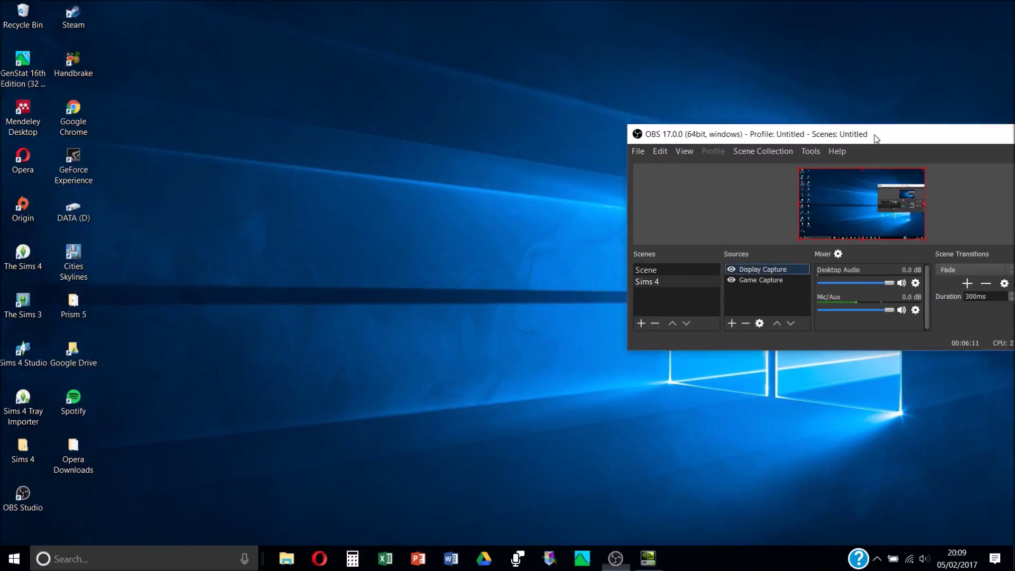
pyautogui.moveTo(853, 140); pyautogui.dragTo(559, 138)
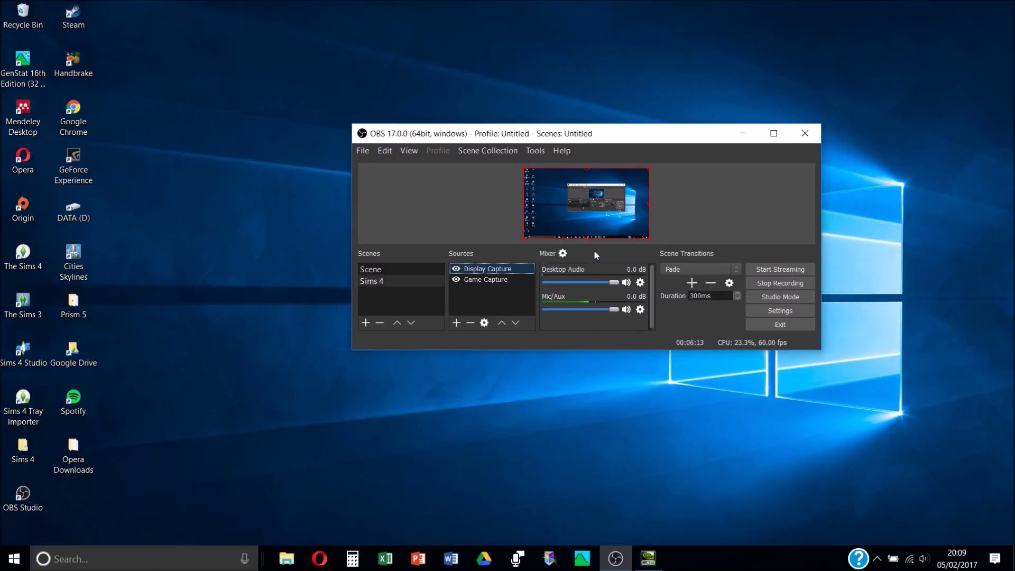
# - Open the Start menu to launch The Sims 4
pyautogui.click(13, 558)
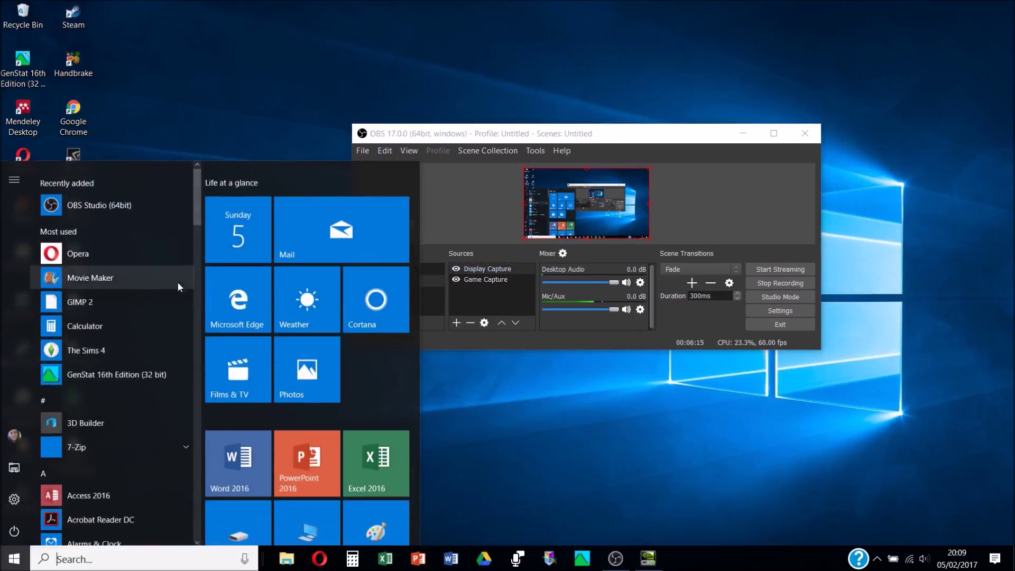